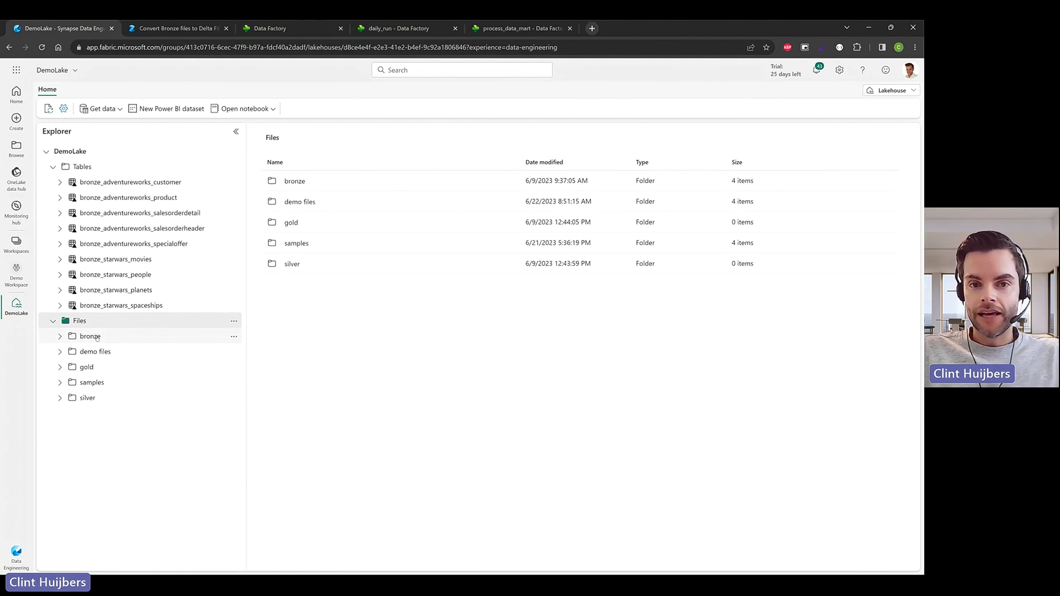
Step: Expand bronze > adventureworks > archive > 2023 > 06 and list the five adventureworks CSV files
click(61, 336)
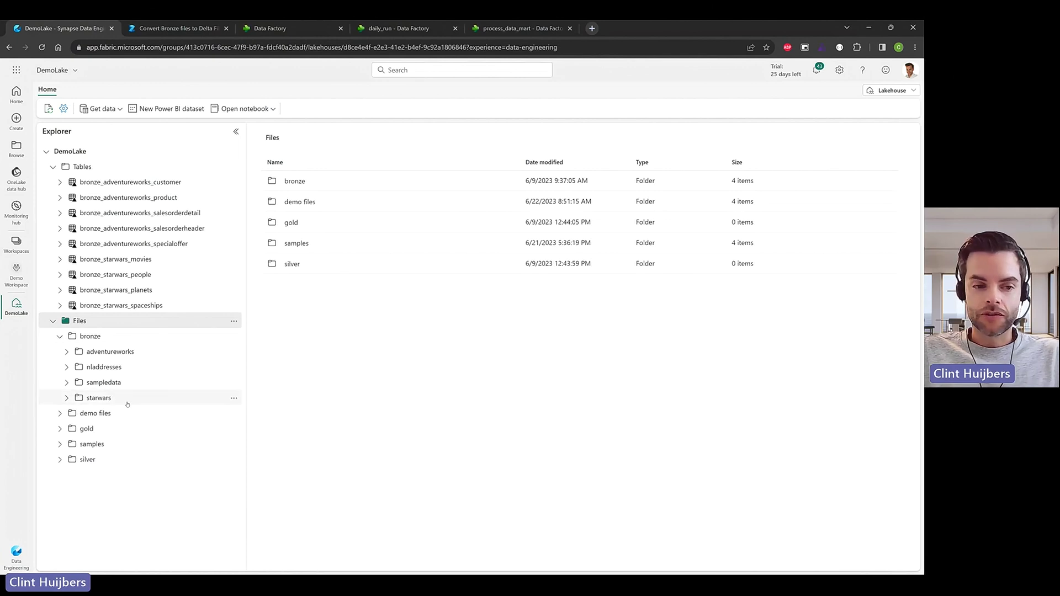
click(66, 352)
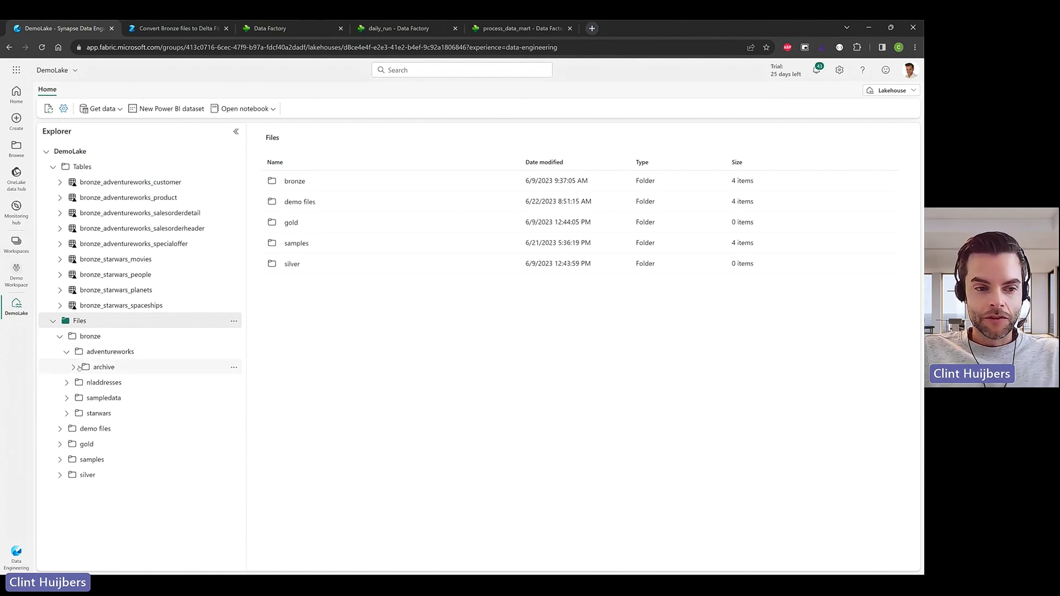
click(73, 367)
click(81, 382)
click(87, 398)
click(127, 352)
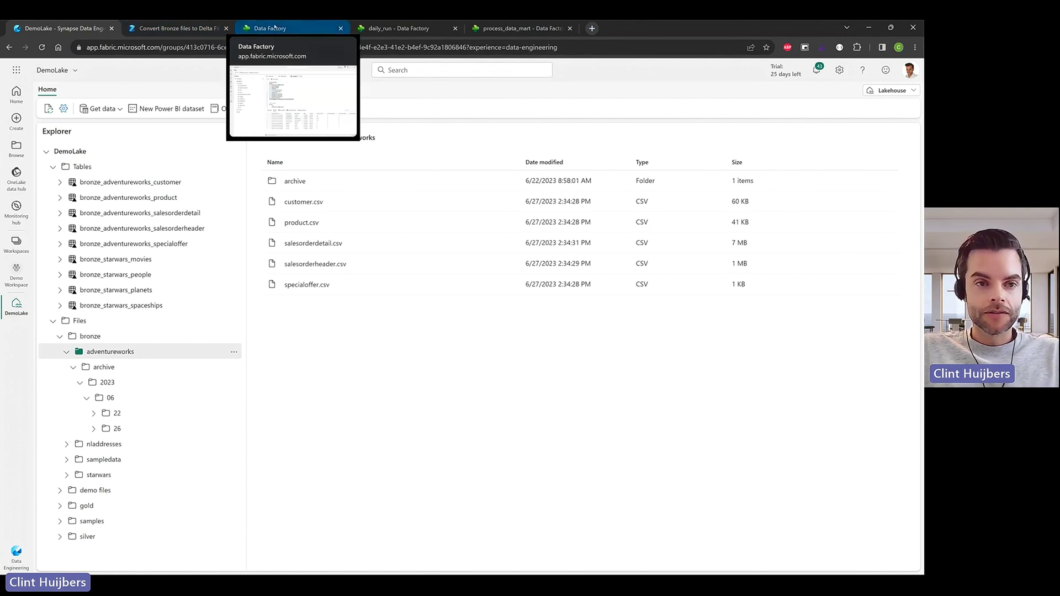
Step: Open the daily_run pipeline canvas with its Notebook, Lookup, ForEach and Invoke pipeline activities
click(282, 29)
click(374, 29)
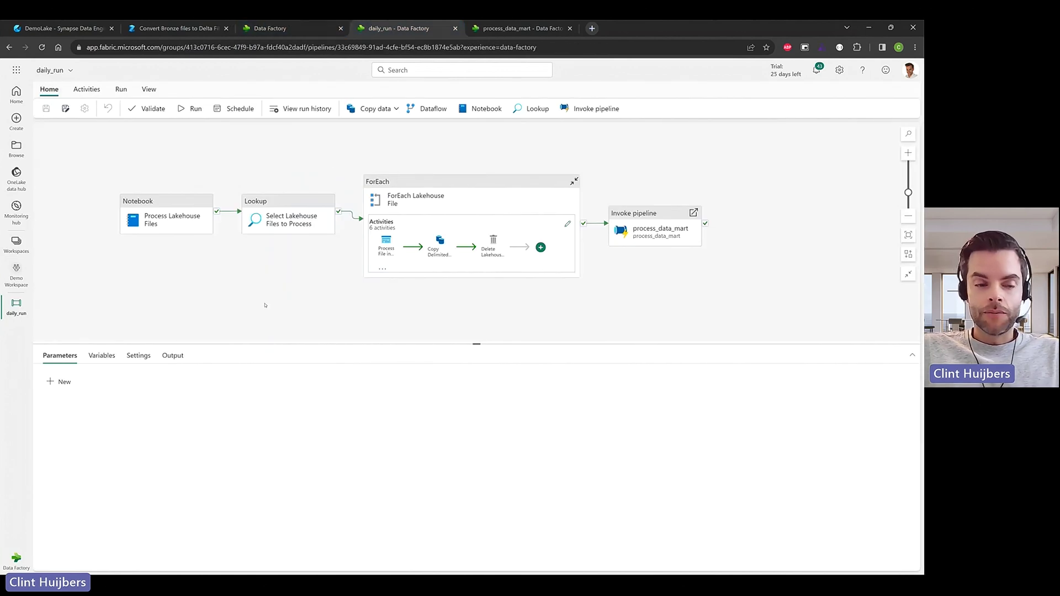
drag(249, 299, 223, 293)
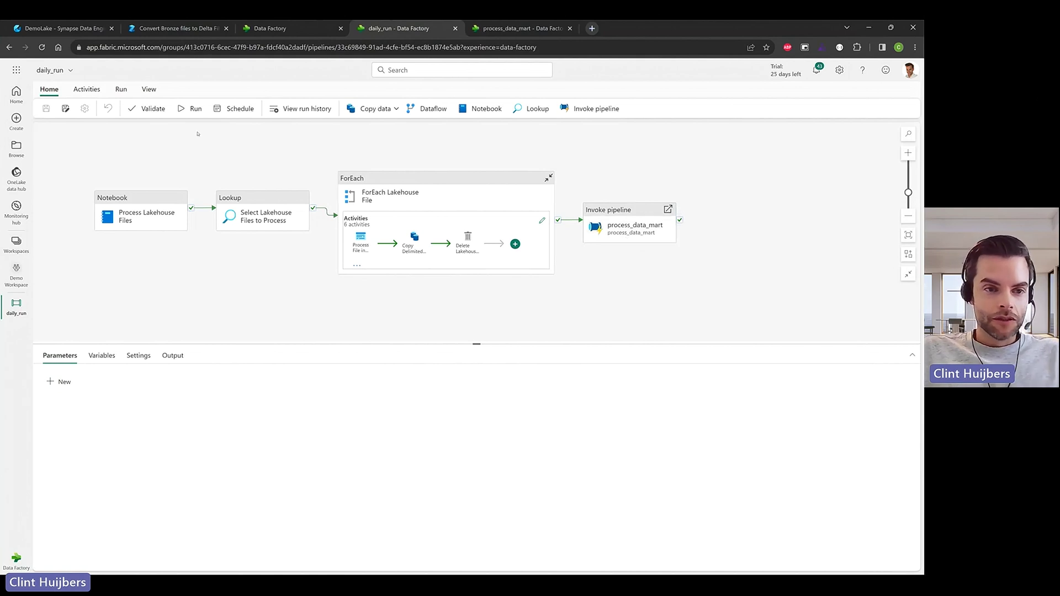
Step: Run the daily_run pipeline and bring up the DemoDWH _Logging queries
click(191, 108)
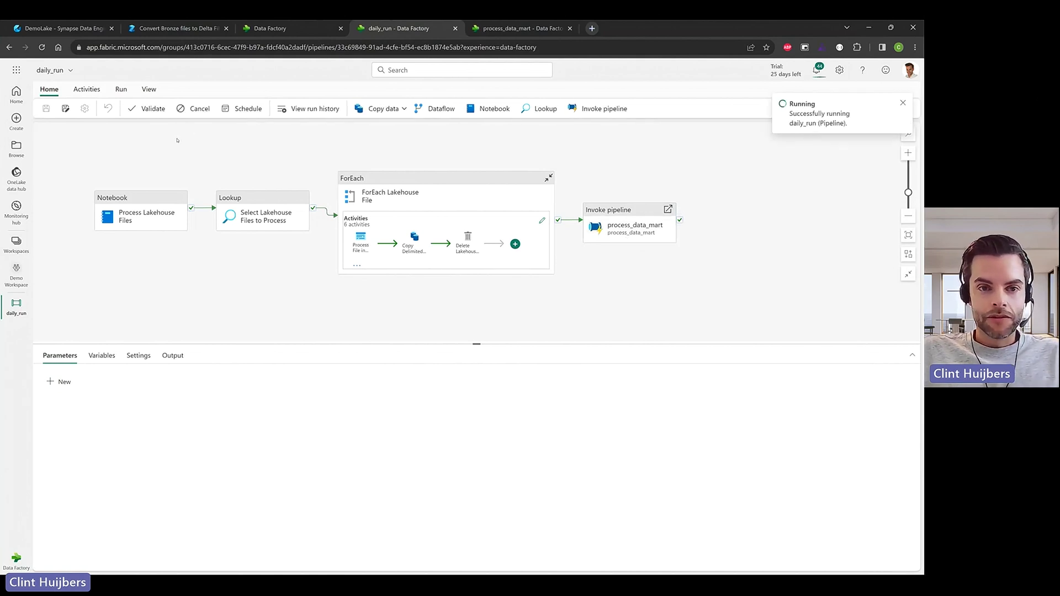
click(283, 29)
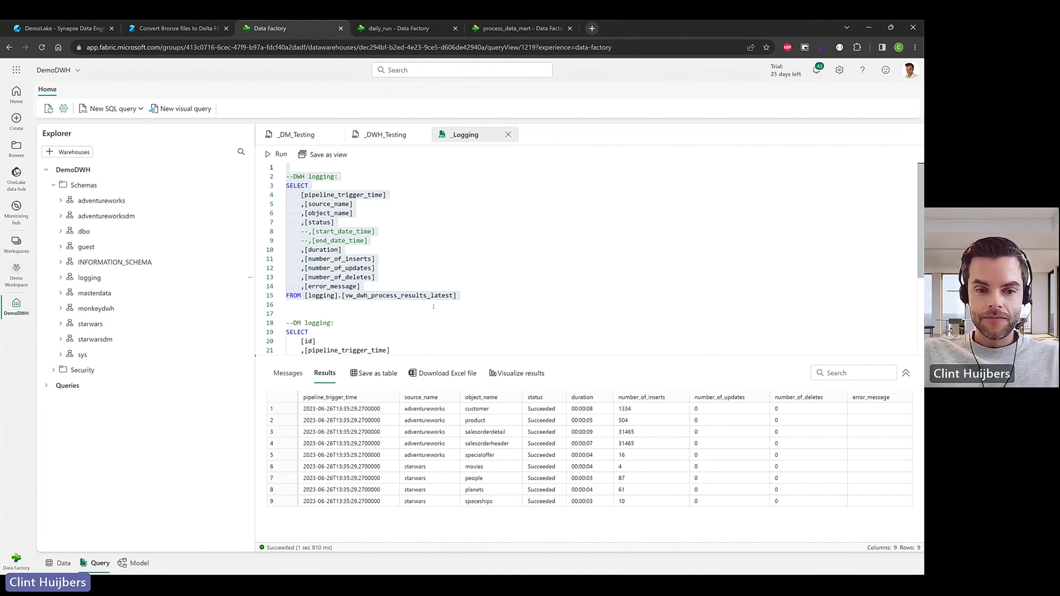
Step: Run the selected DWH logging query in the _Logging editor
click(477, 300)
drag(477, 301, 263, 163)
click(271, 155)
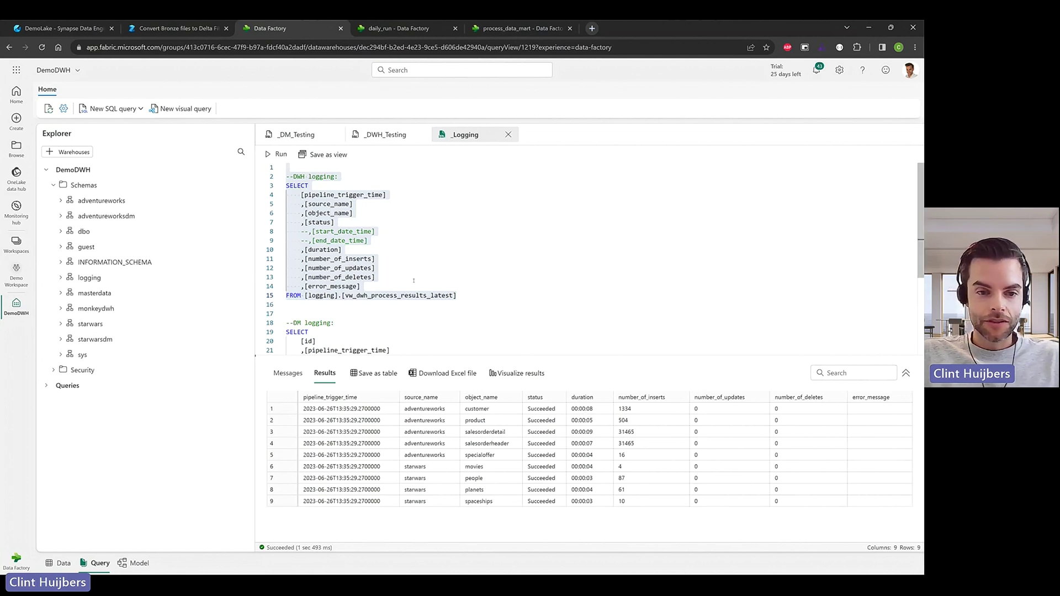
Step: Run the DM logging query on vw_dm_process_results_latest
scroll(382, 297, down, 3)
scroll(382, 297, down, 1)
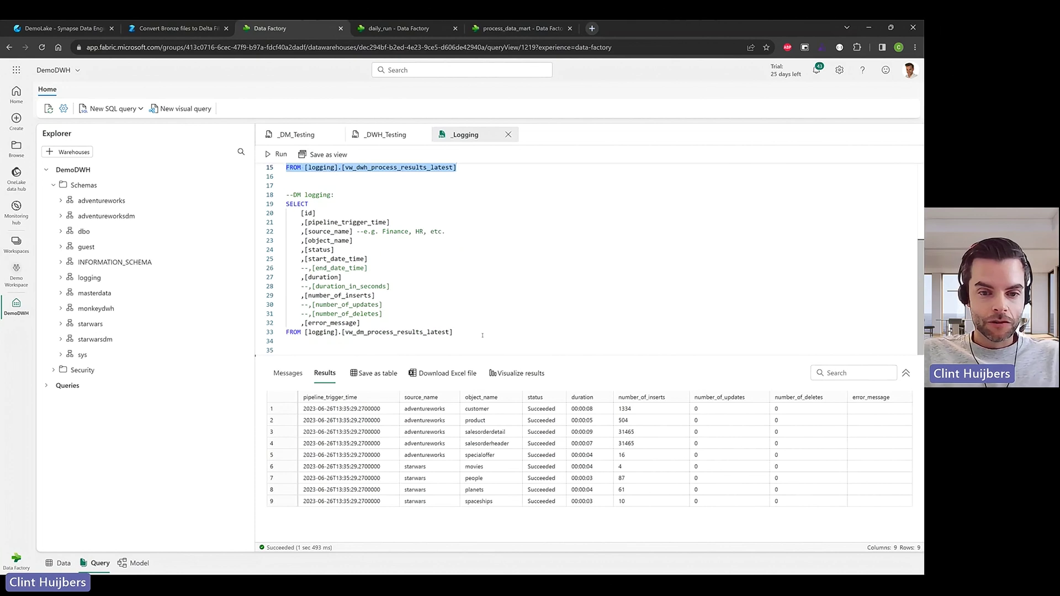
drag(482, 335, 282, 191)
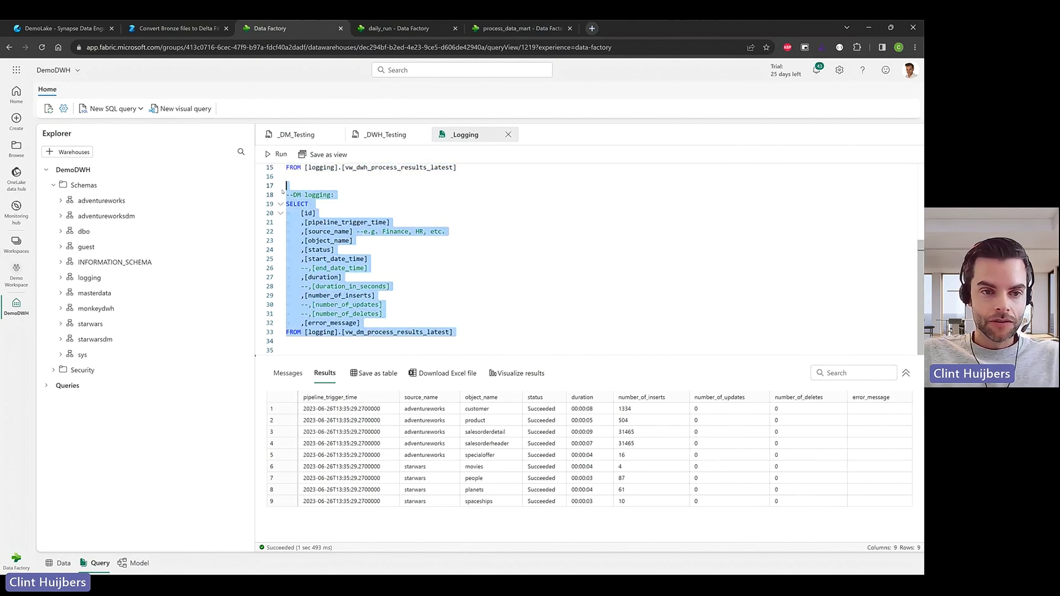
click(280, 155)
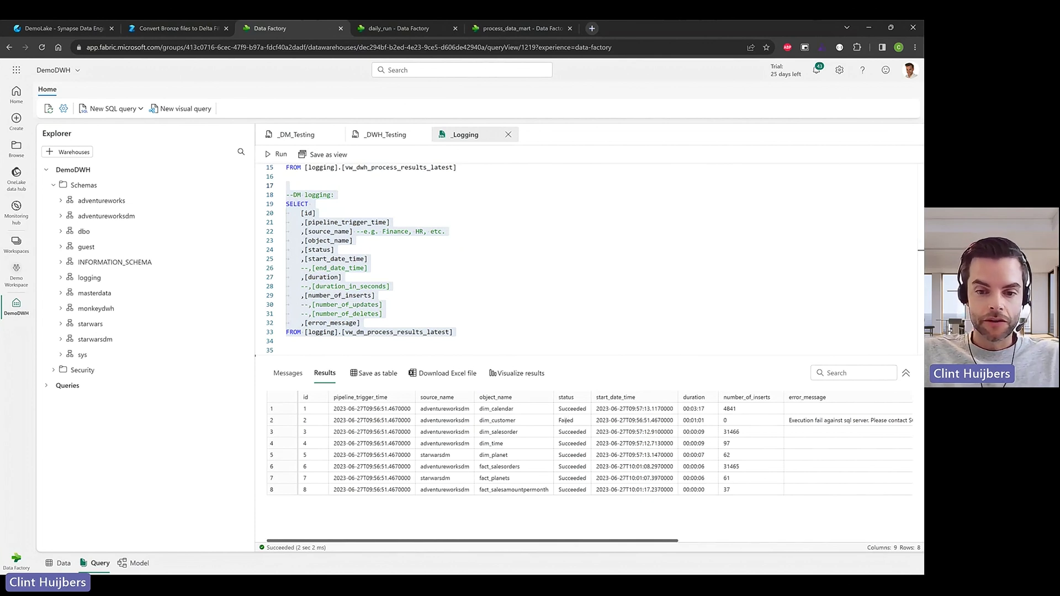
Step: Review the results: failed dim_customer, dim_calendar's 4841 inserts, and the adventureworksdm and starwarsdm sources
double_click(570, 420)
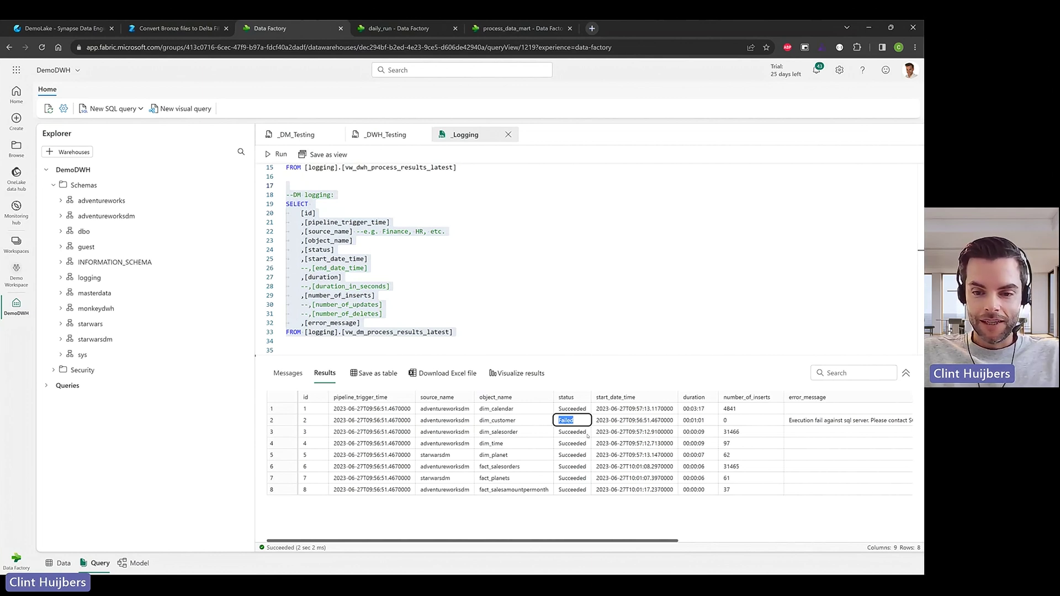
click(587, 434)
click(707, 410)
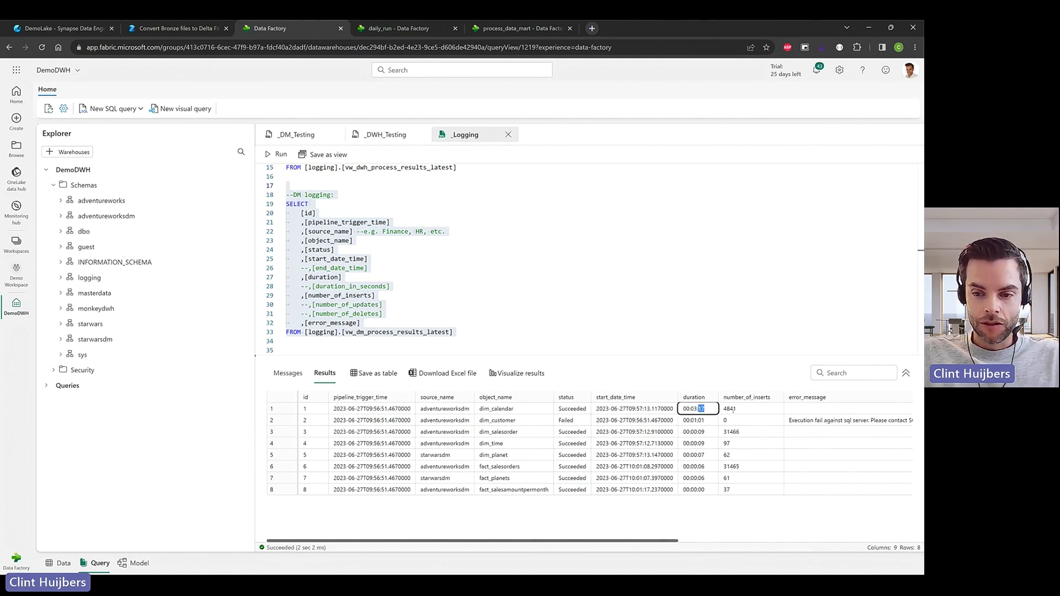
click(739, 410)
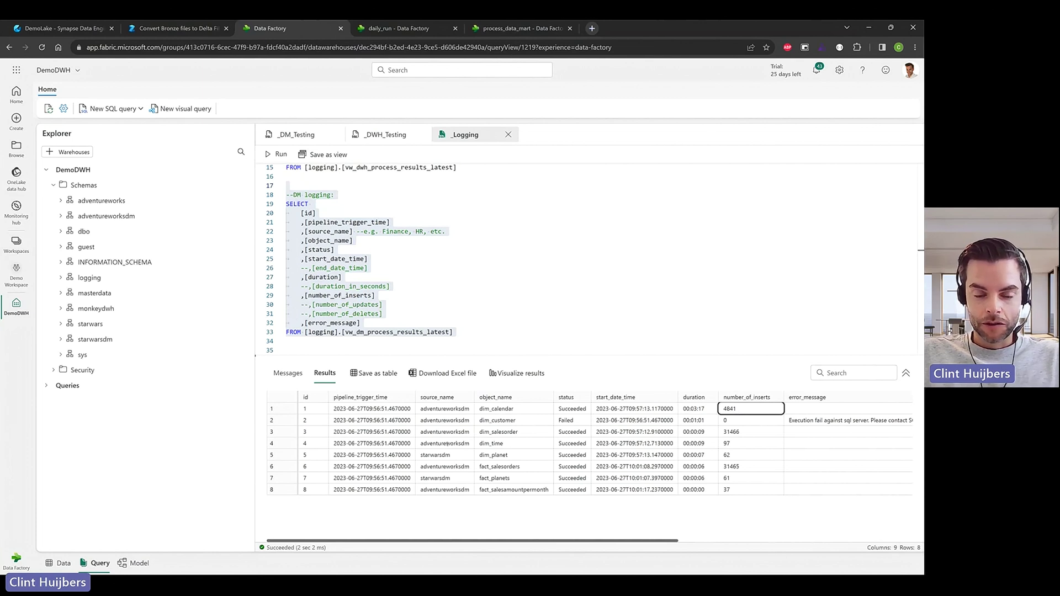
double_click(445, 443)
double_click(435, 455)
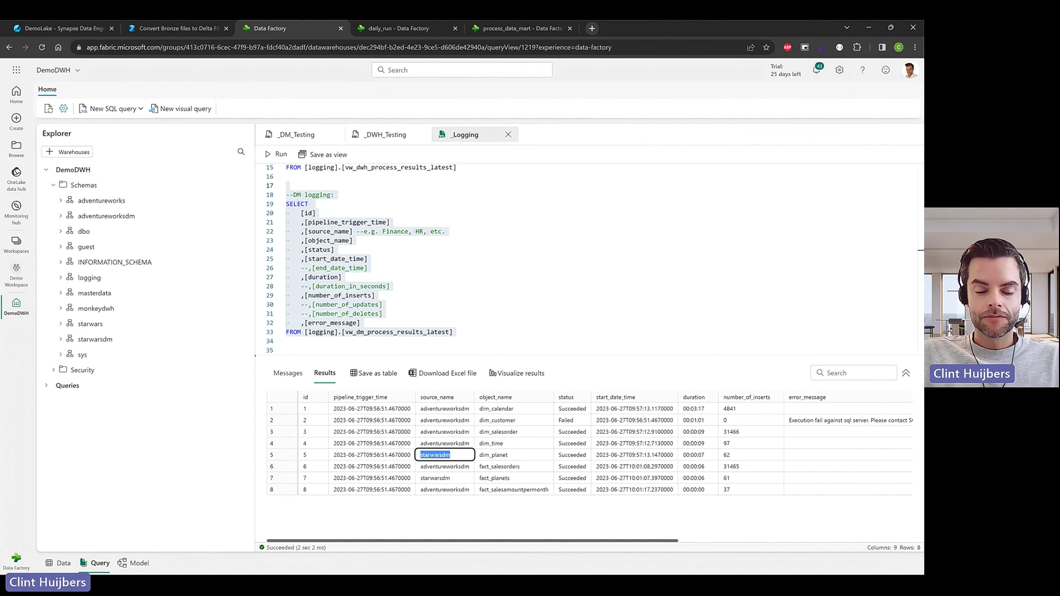
click(464, 304)
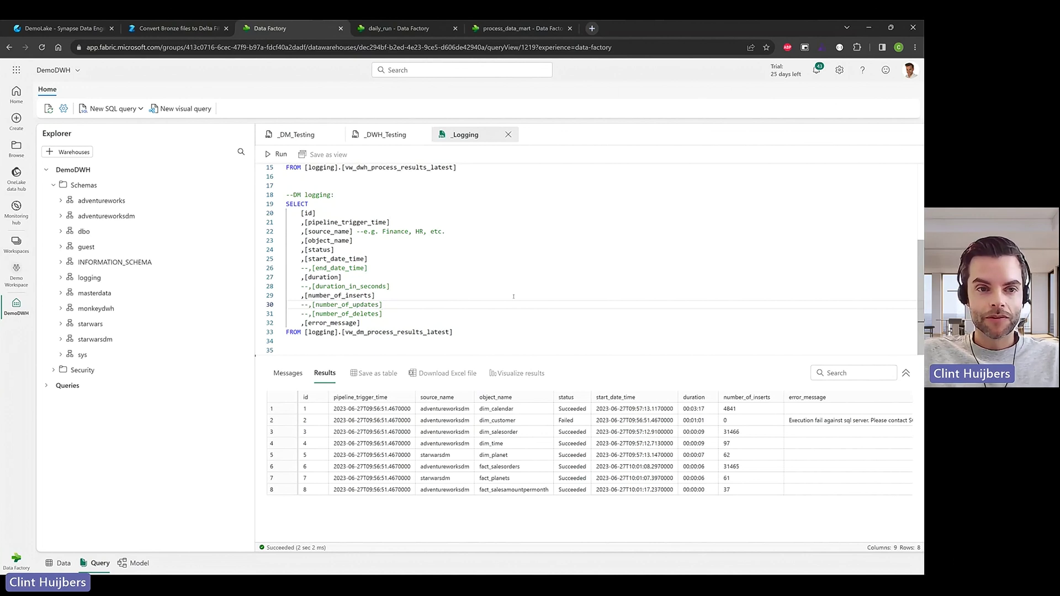
Step: Refresh the daily_run run output, where Process Lakehouse Files is still in progress at 00:01:36
click(383, 28)
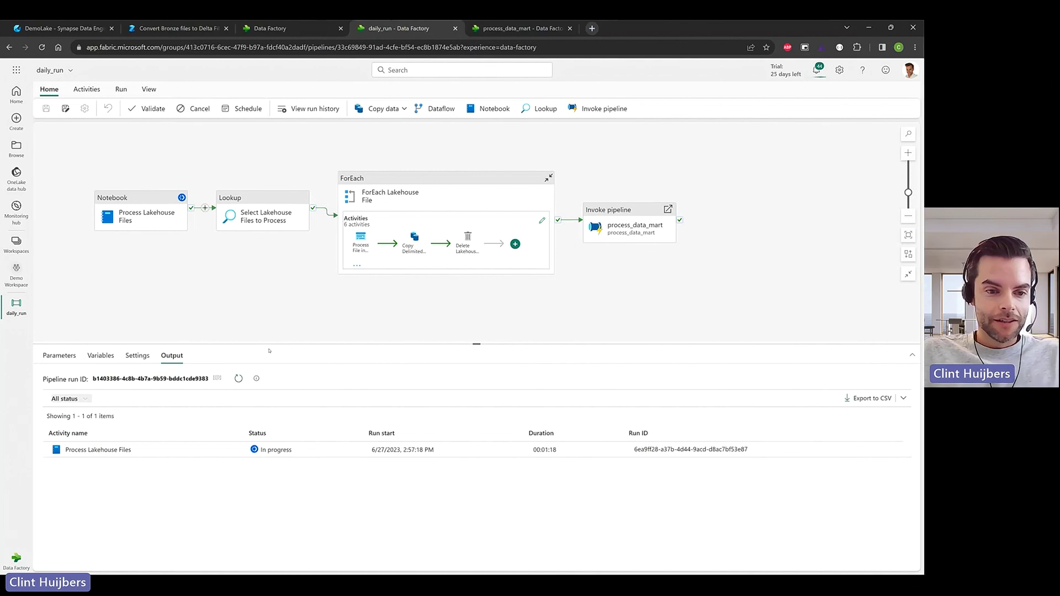
click(239, 380)
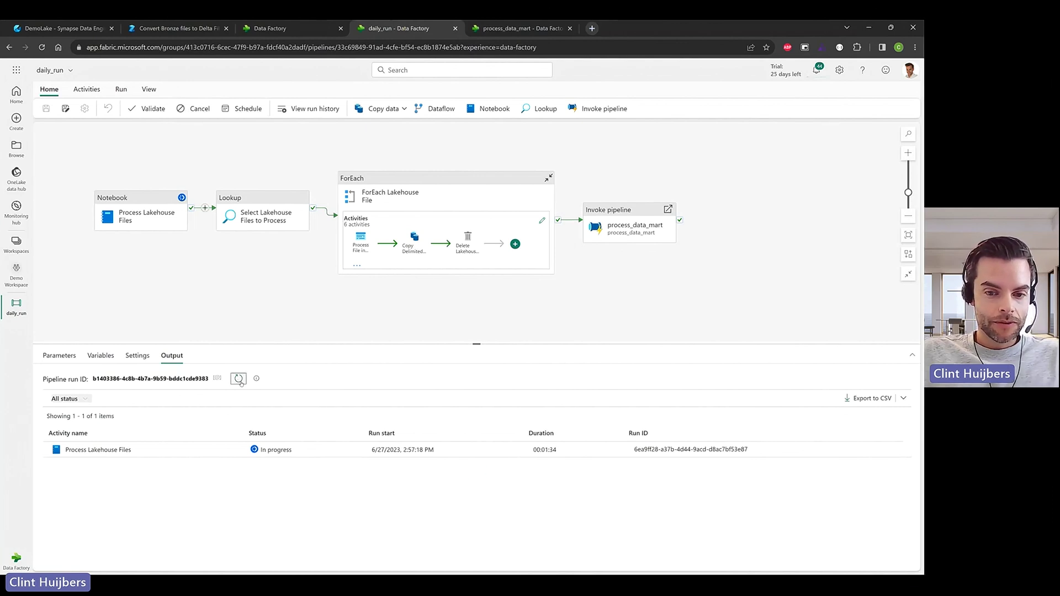
click(238, 380)
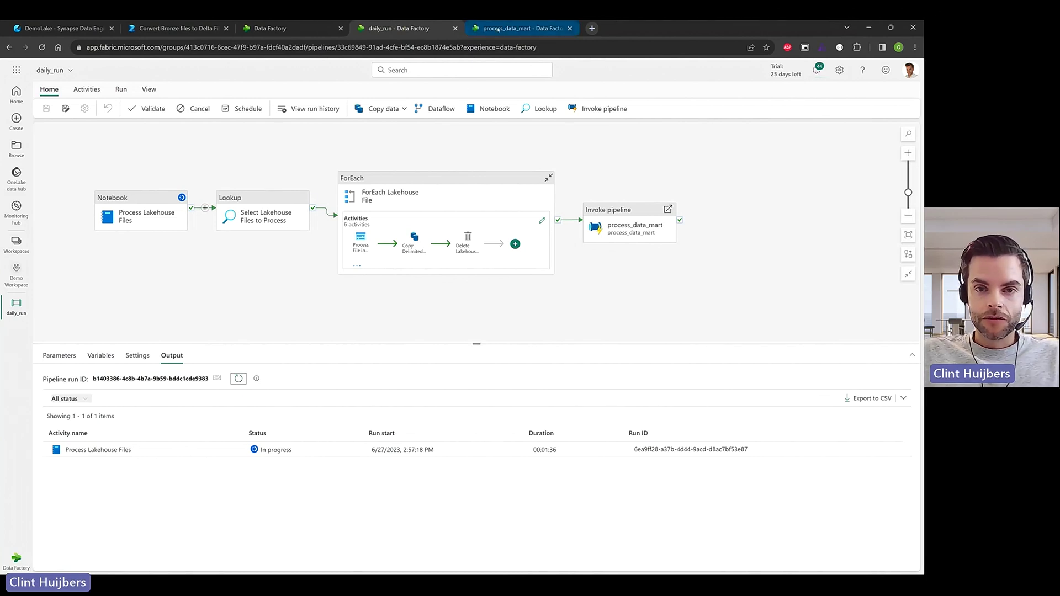
Step: Review the process_data_mart dimension and fact loops, then return to the daily_run output
click(499, 29)
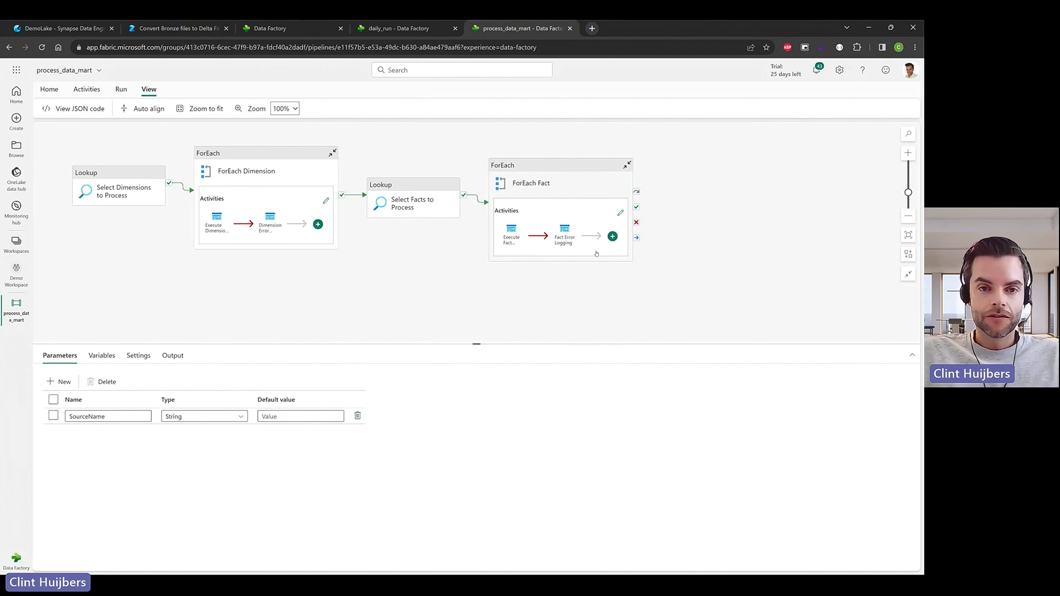
click(387, 29)
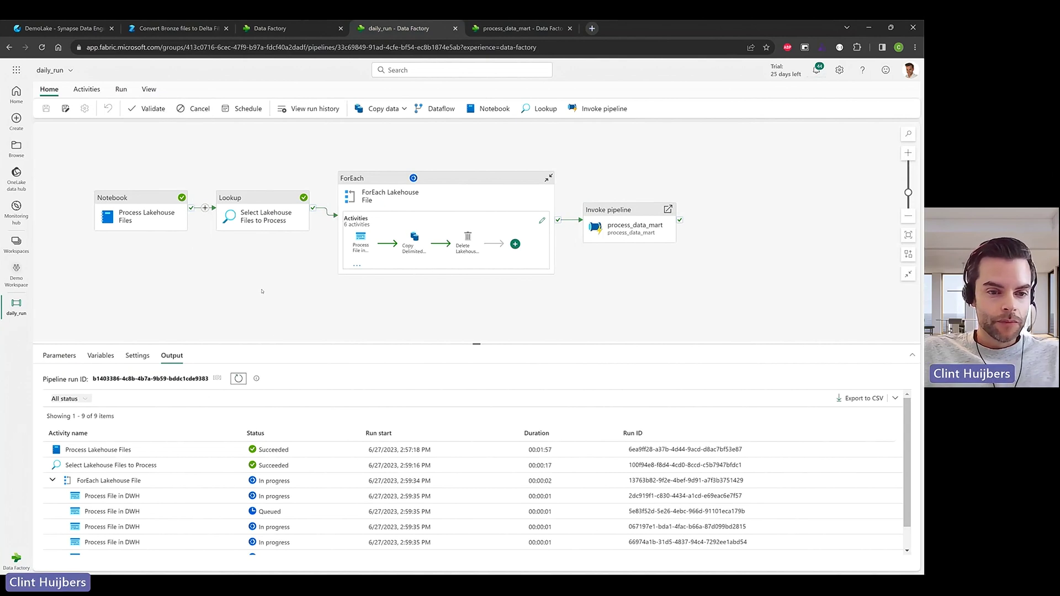
Step: Refresh and enlarge the daily_run activity runs list, showing six DWH loads and one failed archive copy
drag(276, 343, 276, 316)
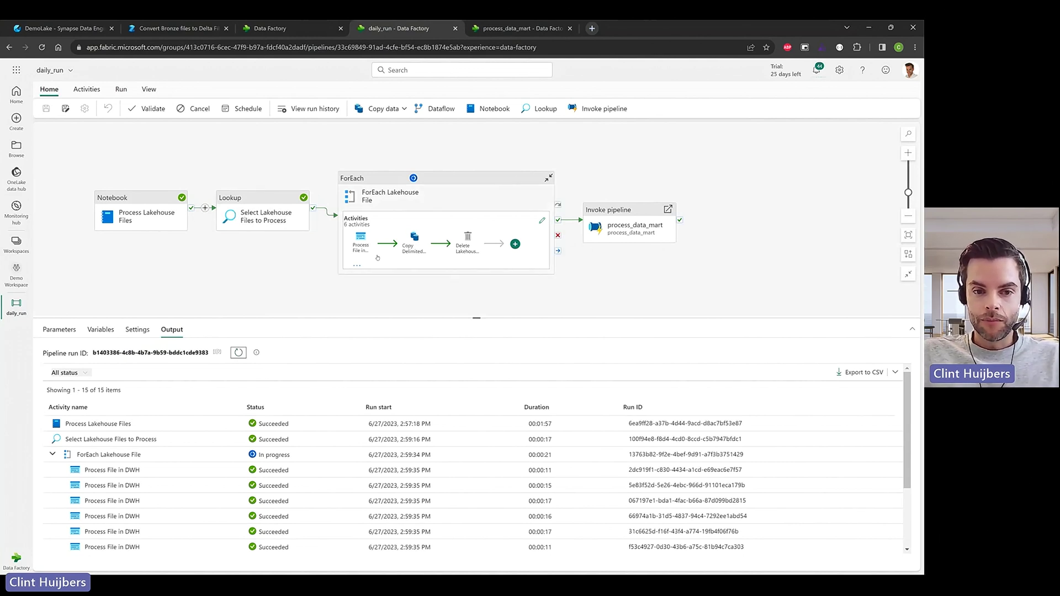
mouse_move(364, 249)
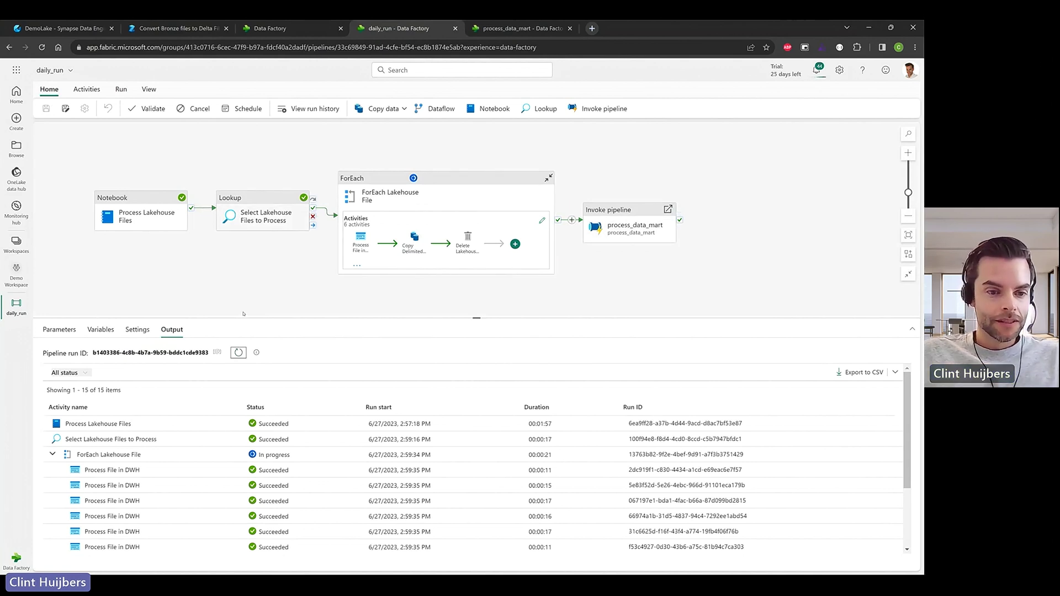
click(238, 352)
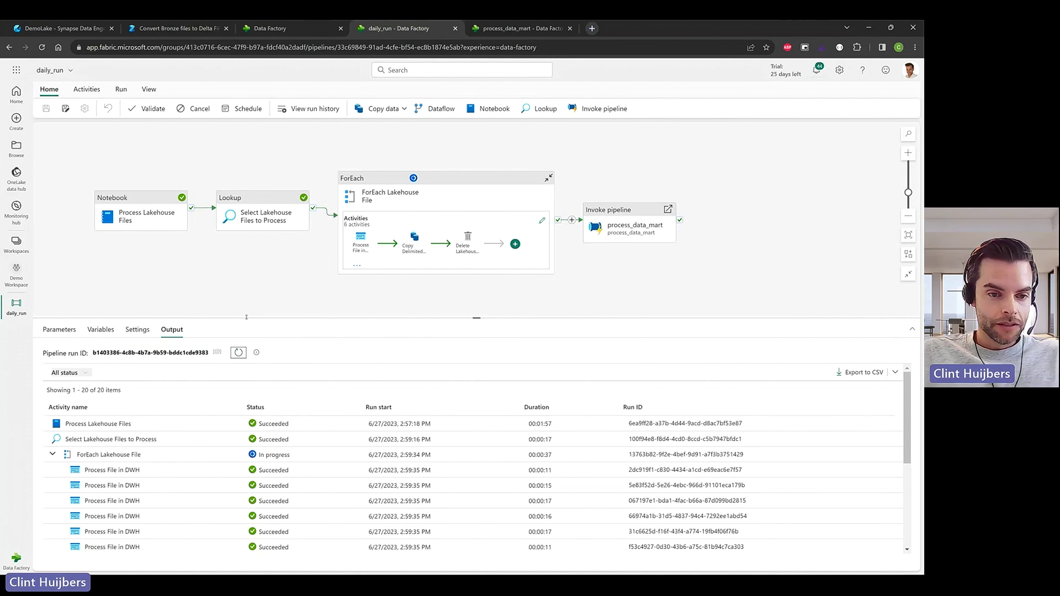
drag(249, 318, 249, 261)
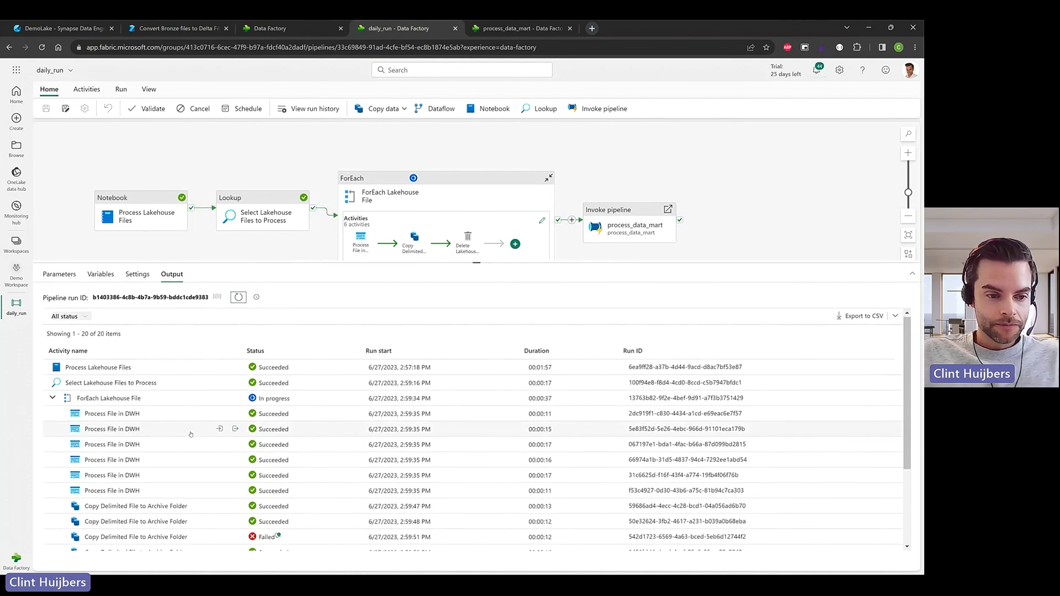
scroll(142, 377, down, 1)
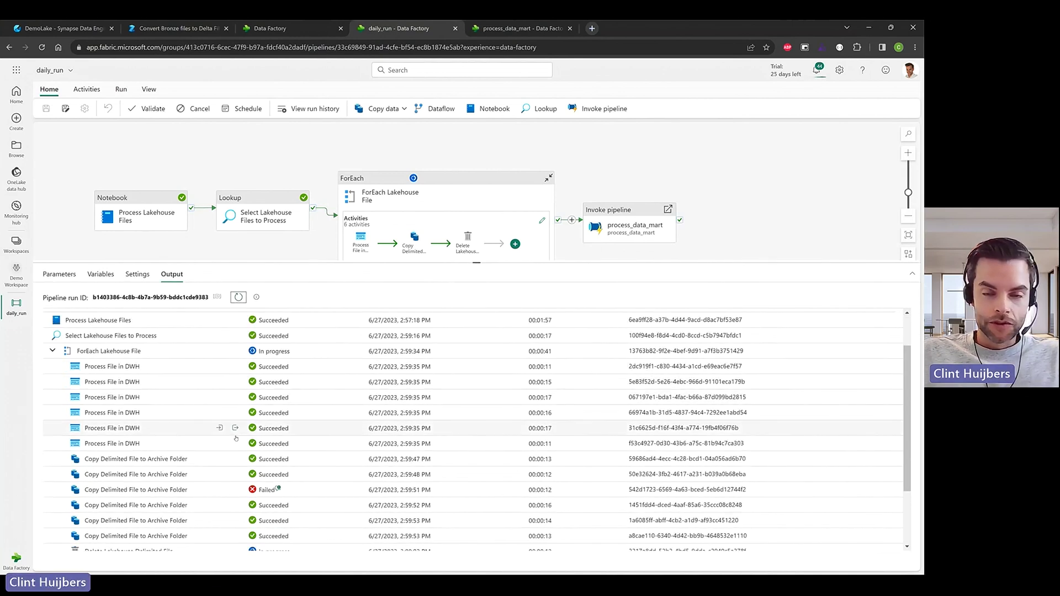
scroll(236, 435, down, 2)
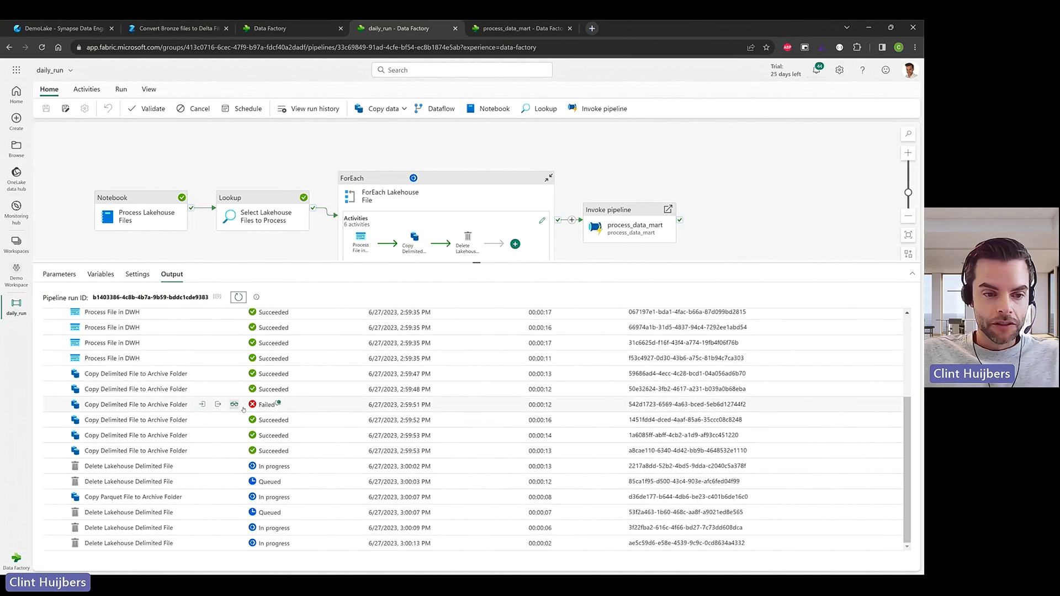
click(279, 404)
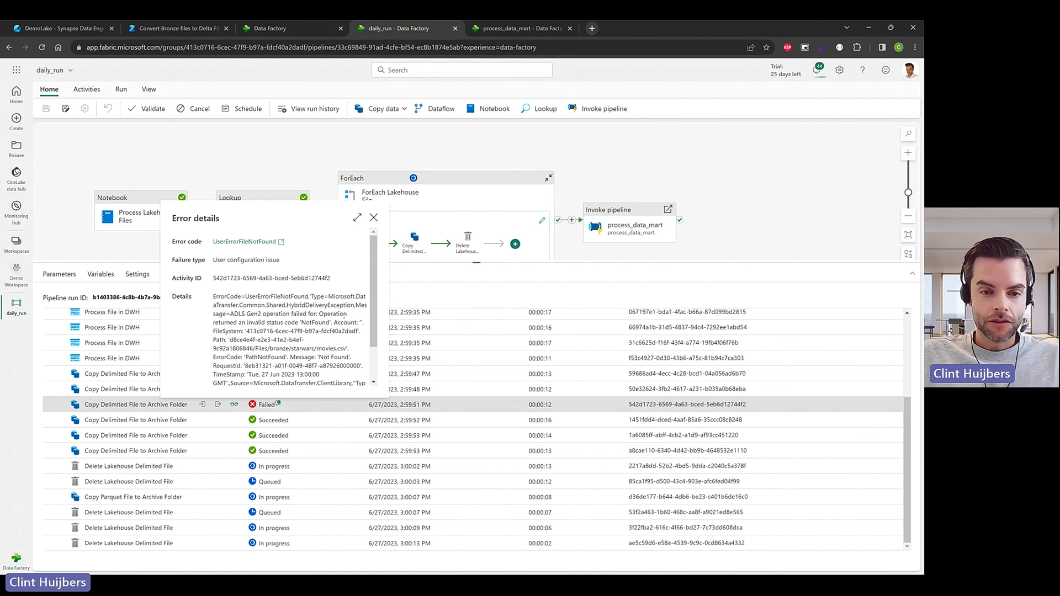
click(431, 289)
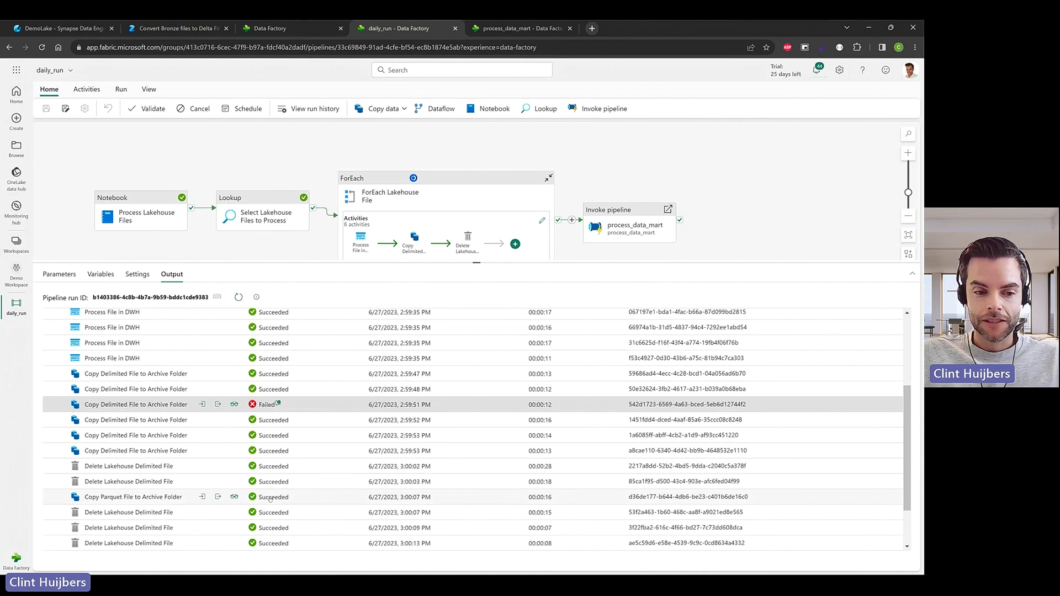
scroll(161, 480, down, 2)
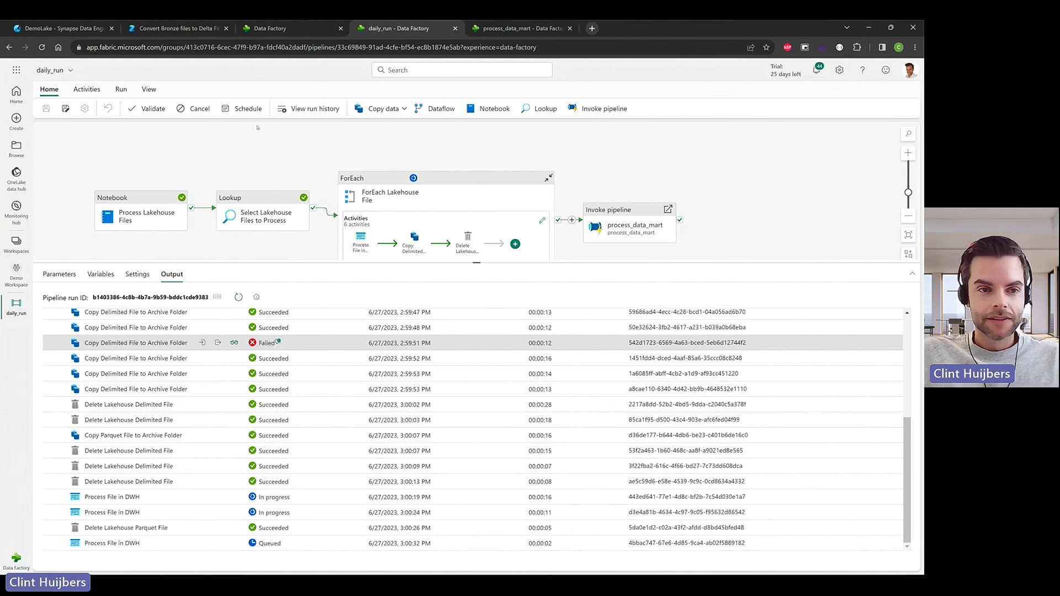
Step: Run the DWH logging query for the latest results of the nine loaded objects
click(270, 28)
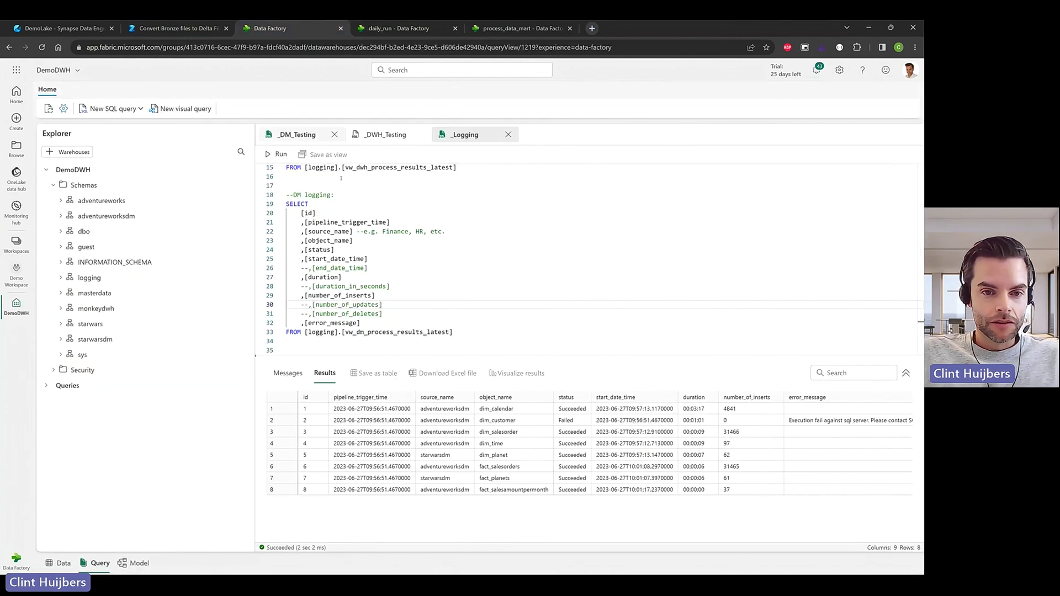
scroll(341, 179, up, 3)
drag(456, 296, 287, 177)
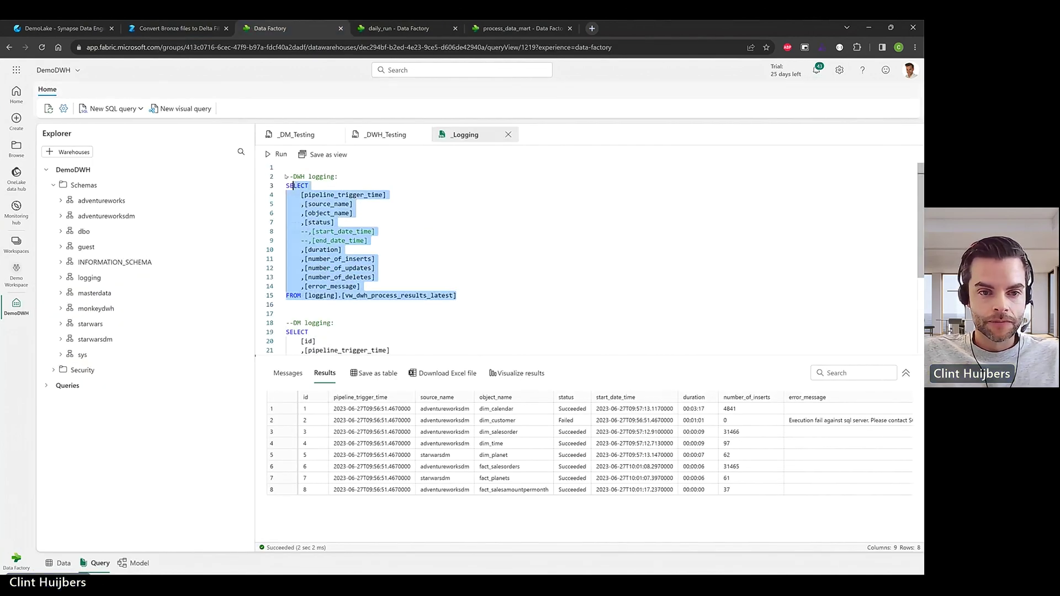
click(276, 154)
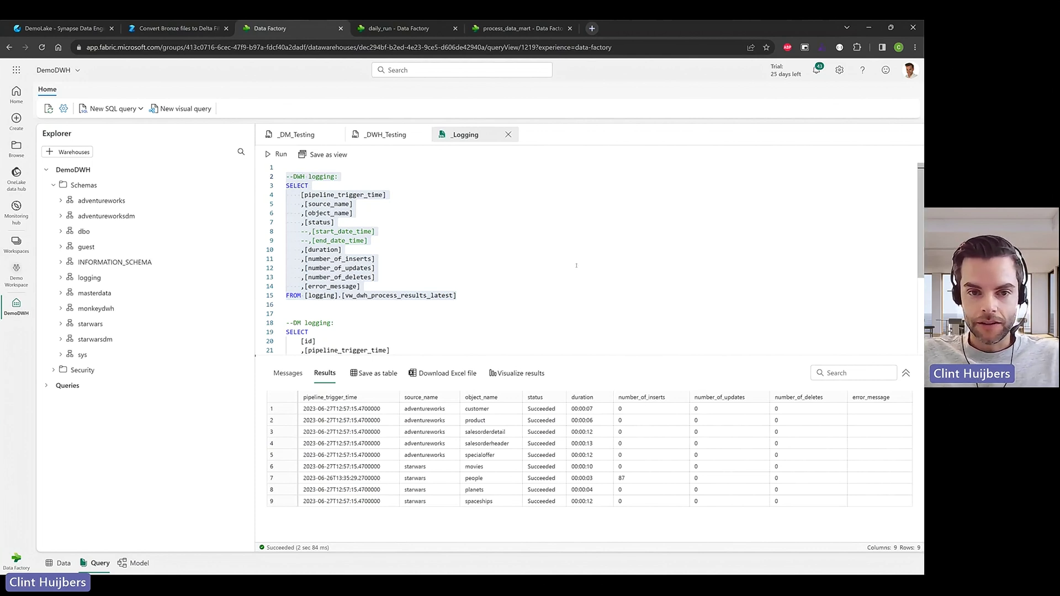
Step: Glance at the _DWH_Testing query, then return to _Logging and the daily_run pipeline run
click(386, 134)
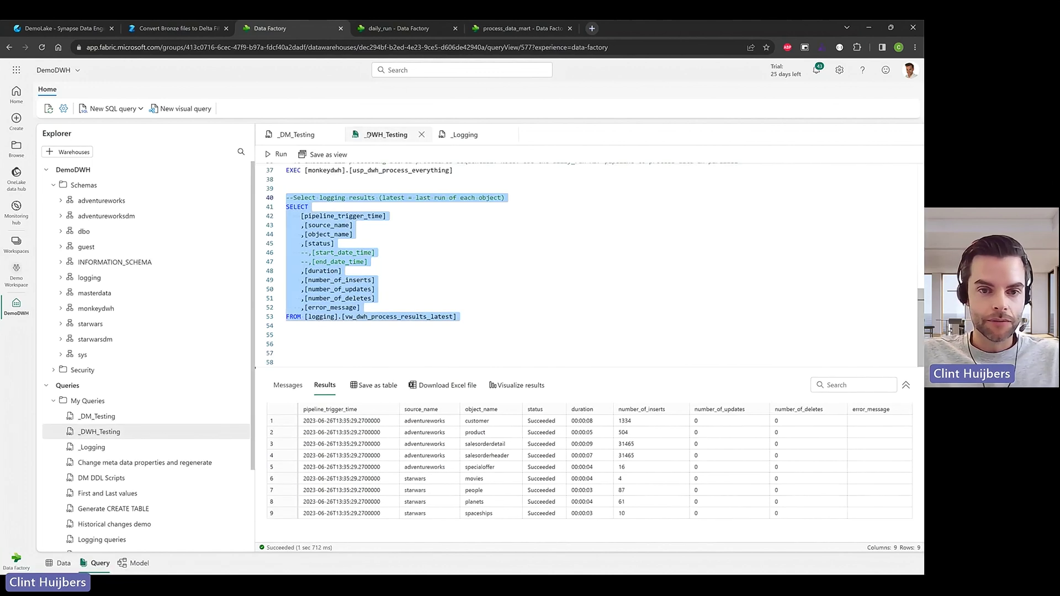
click(469, 138)
click(403, 29)
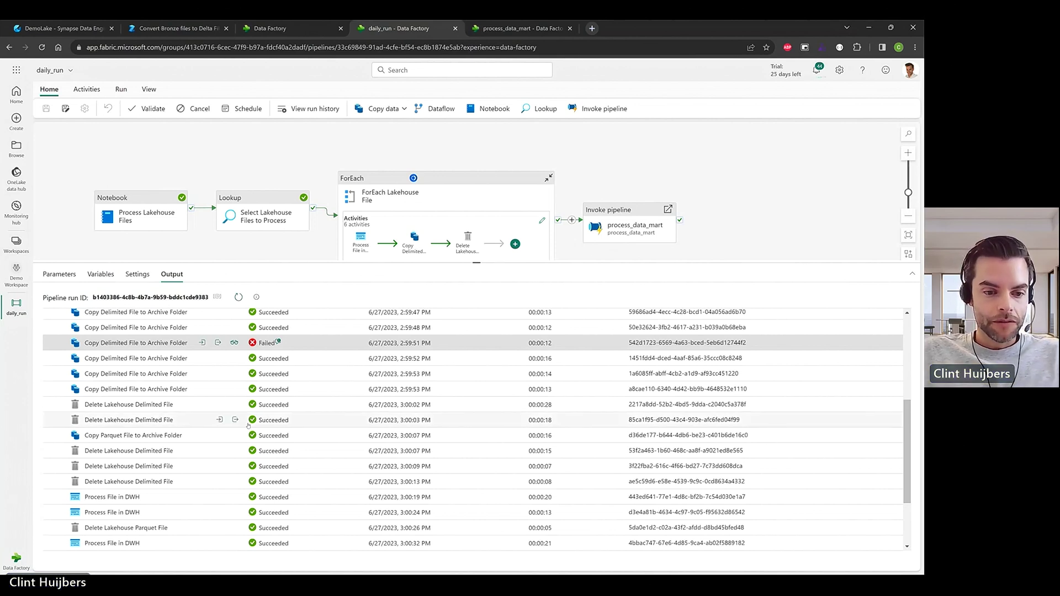
Step: Refresh and reload the daily_run output, showing three failed delimited and three succeeded parquet archive copies
scroll(248, 425, down, 3)
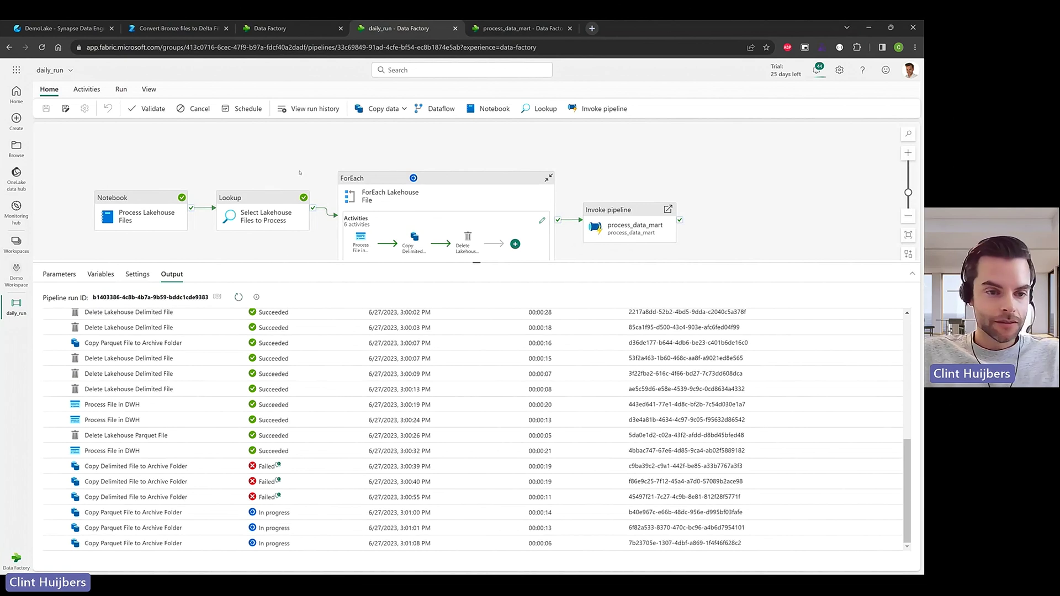
click(238, 297)
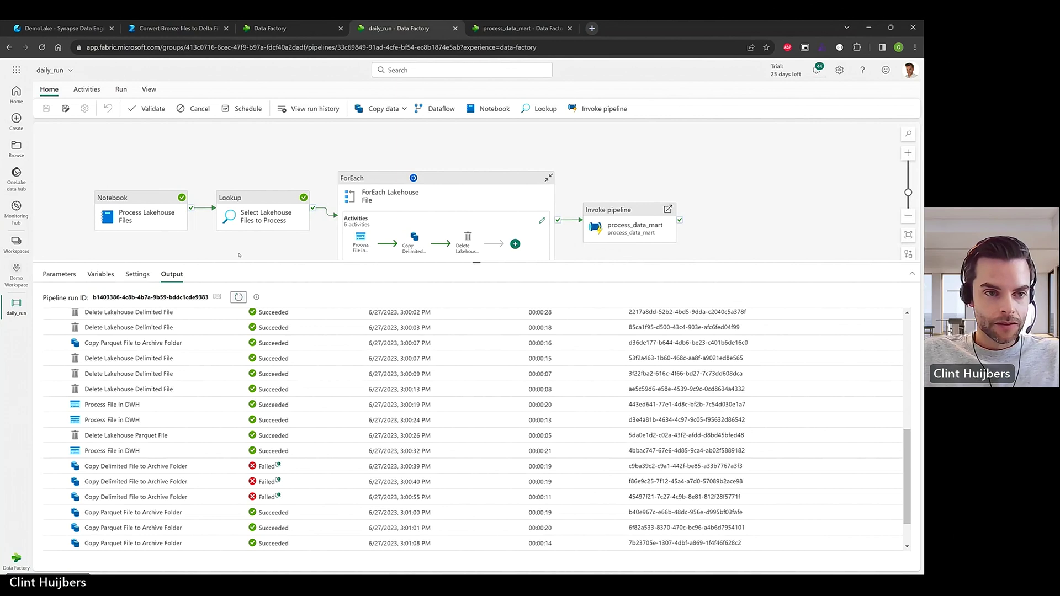
key(F5)
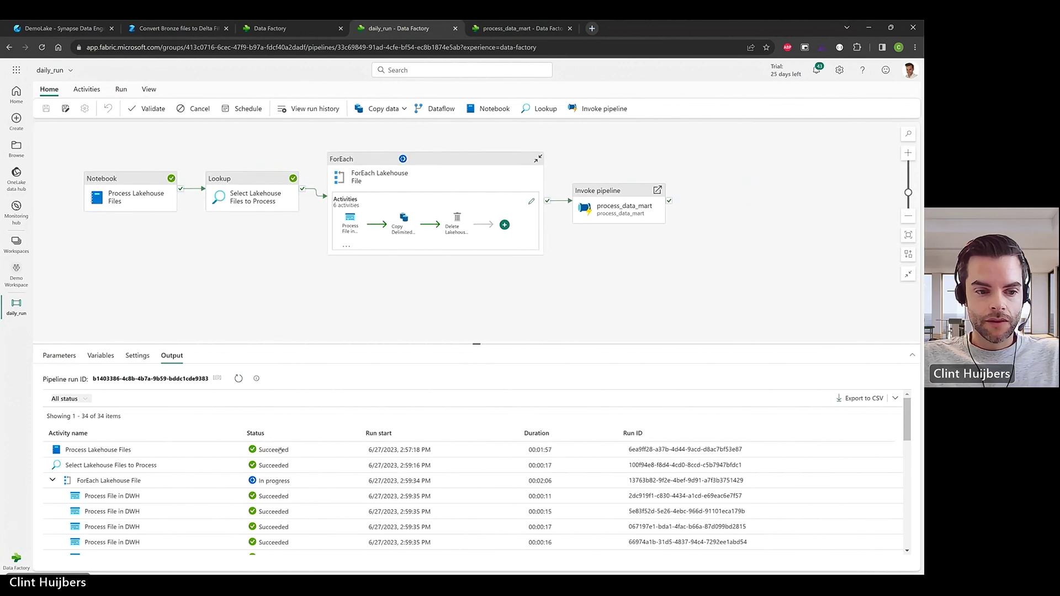
scroll(254, 480, down, 5)
scroll(253, 480, down, 4)
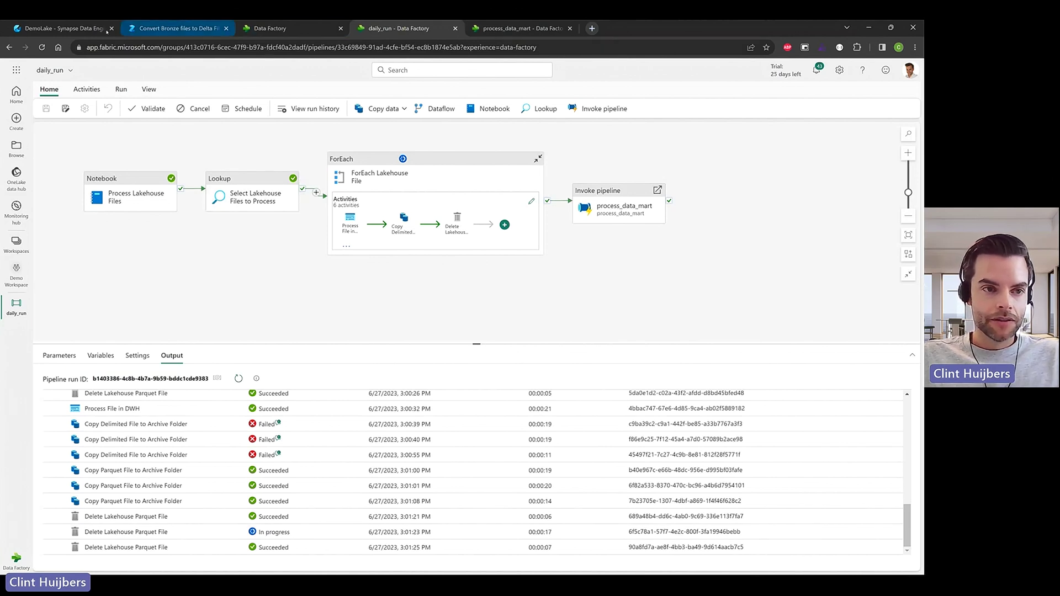
Step: Refresh the adventureworks folder in the DemoLake lakehouse
click(61, 28)
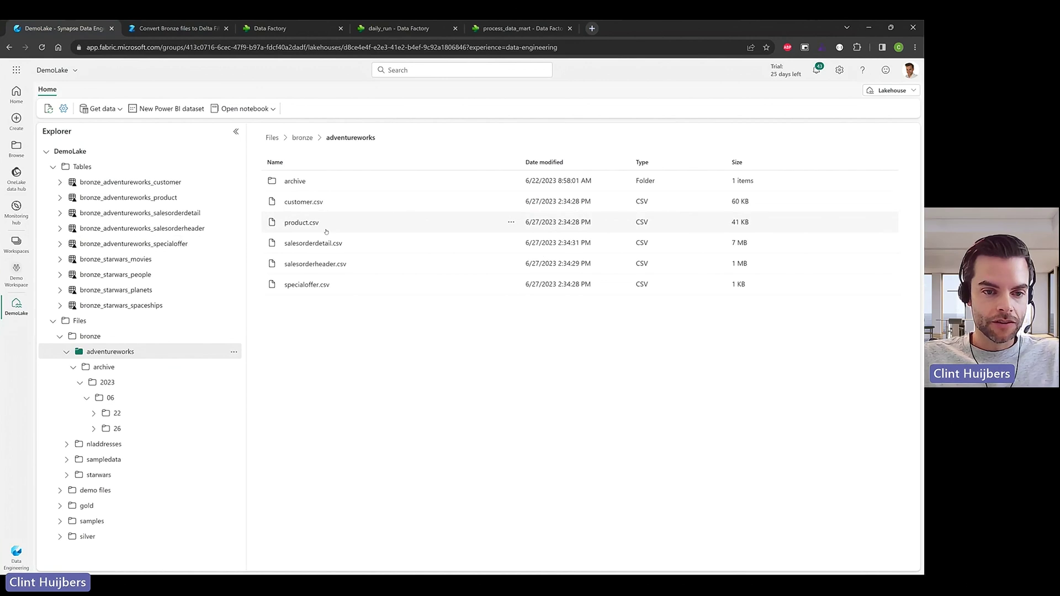
click(233, 352)
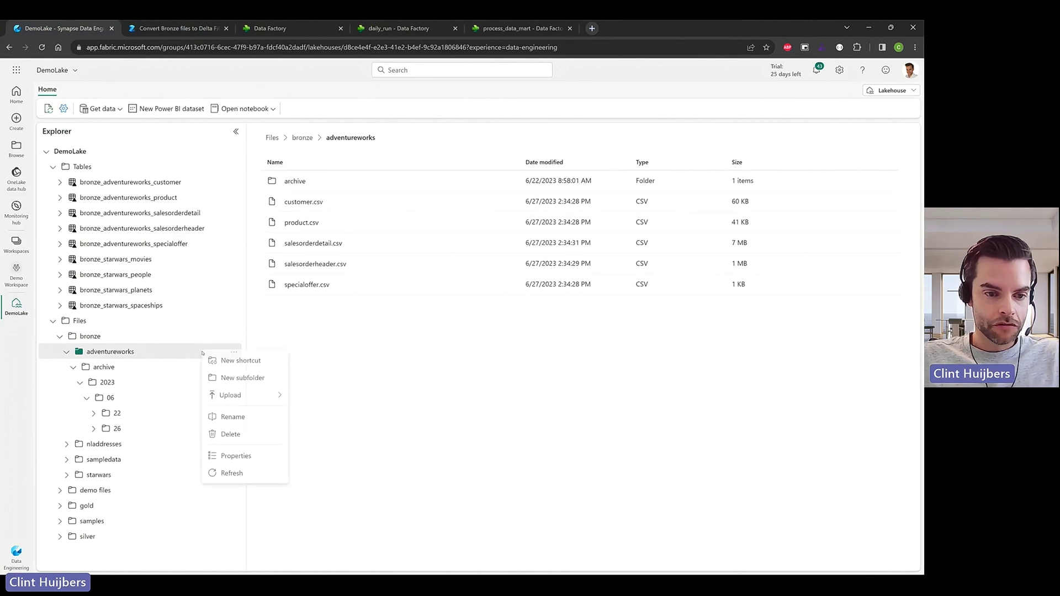
click(231, 474)
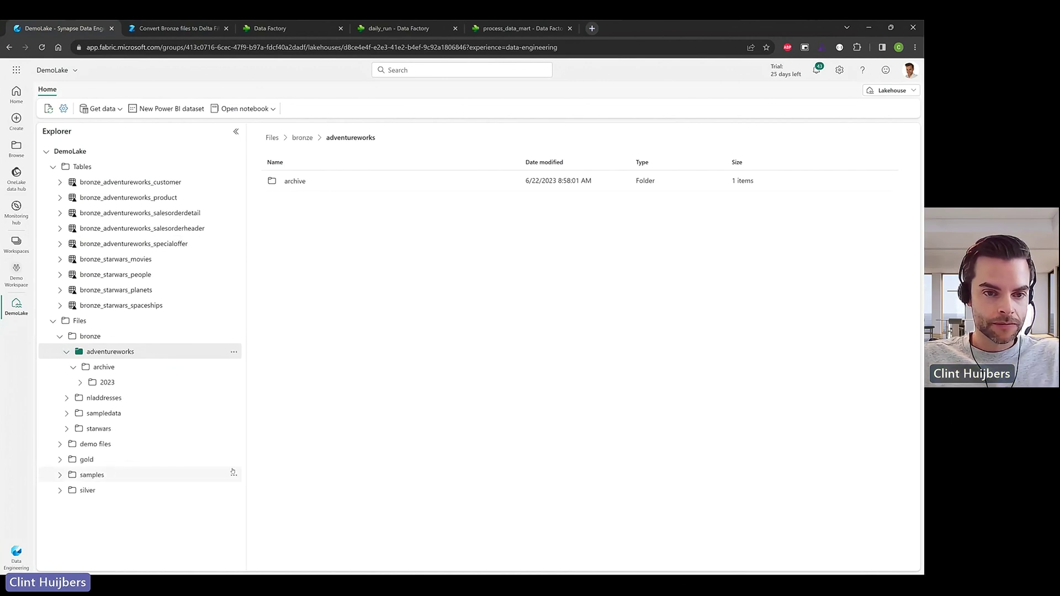
Step: Open the archive folder 2023/06/27 holding the five archived adventureworks CSV files
click(80, 382)
click(86, 398)
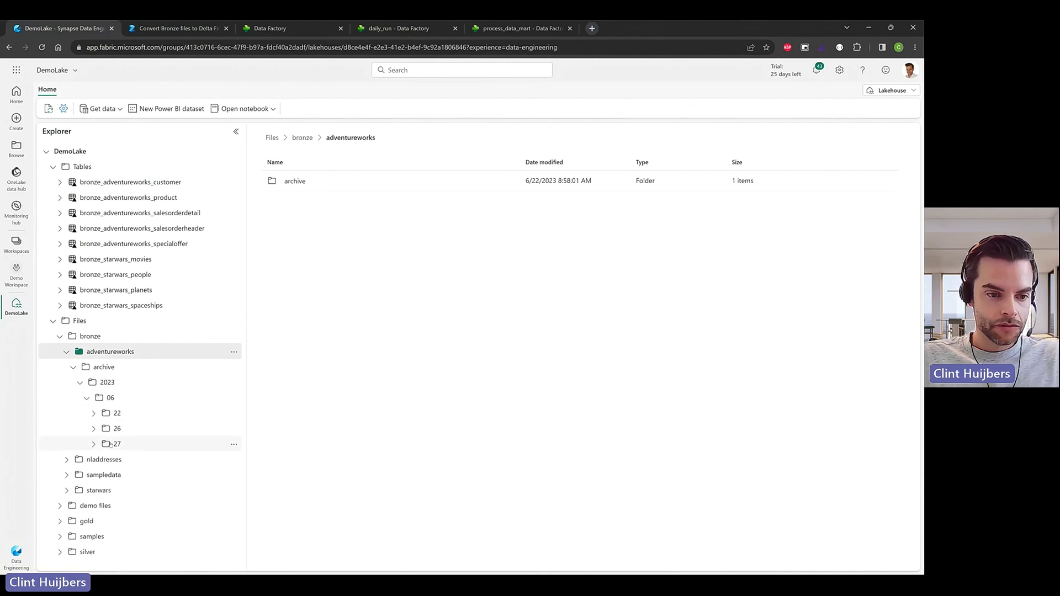
click(111, 444)
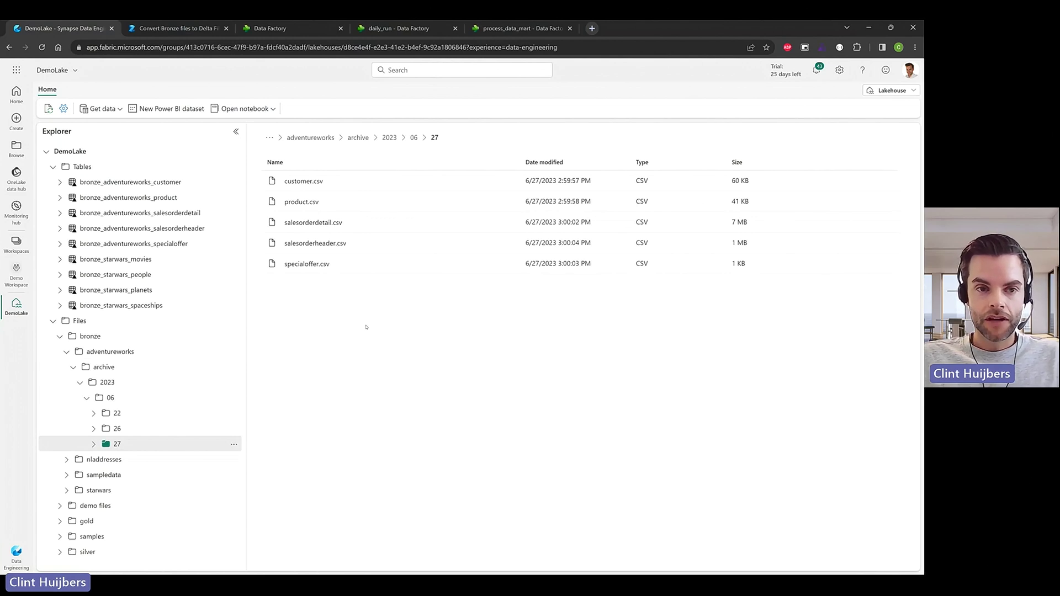
Step: Refresh the daily_run run output, then run the DM logging query (lines 18-33) in _Logging
click(397, 28)
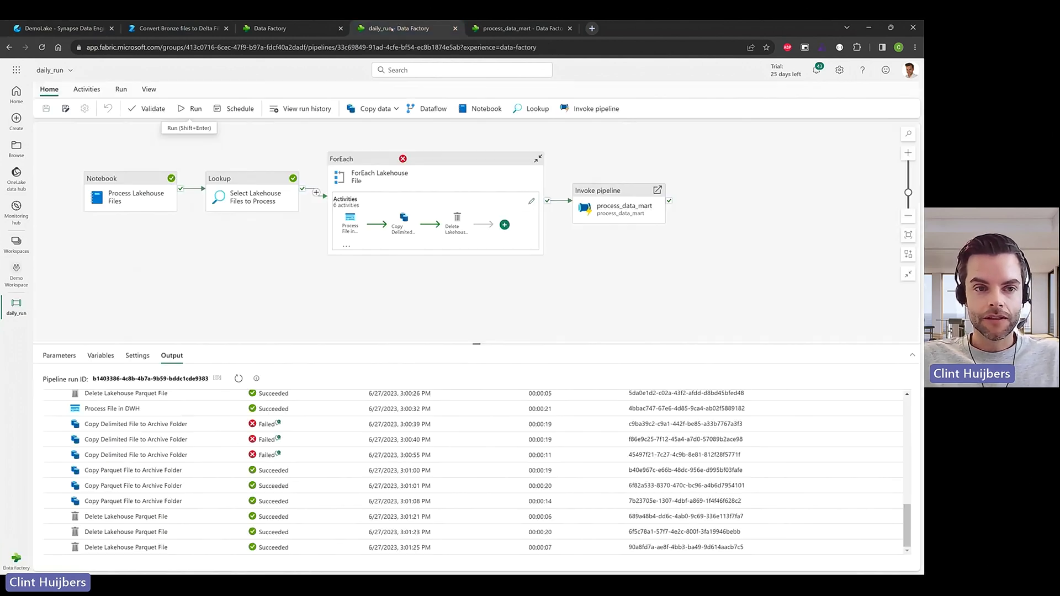
click(238, 378)
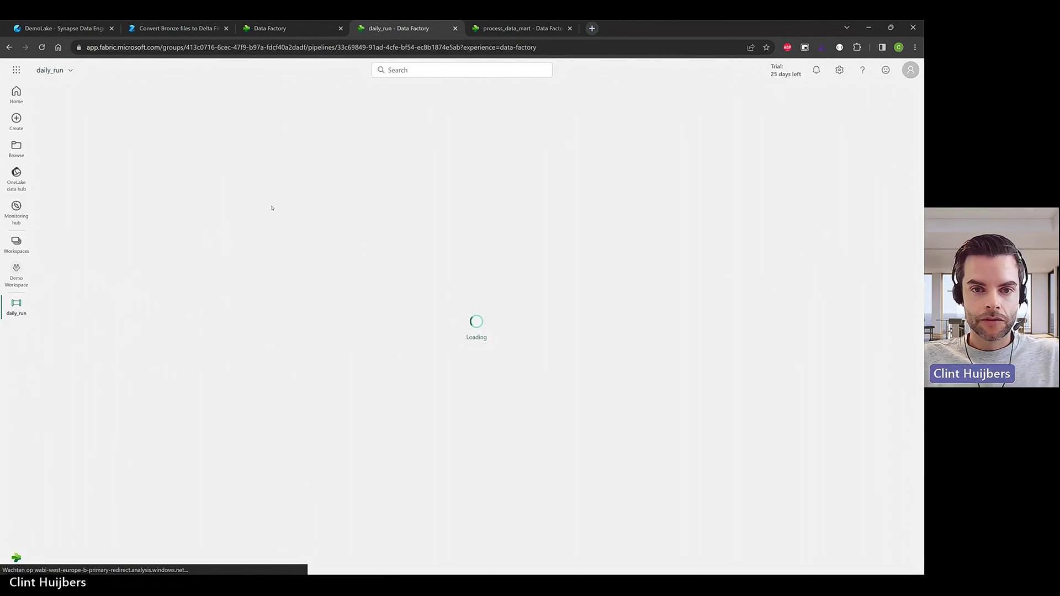
click(270, 28)
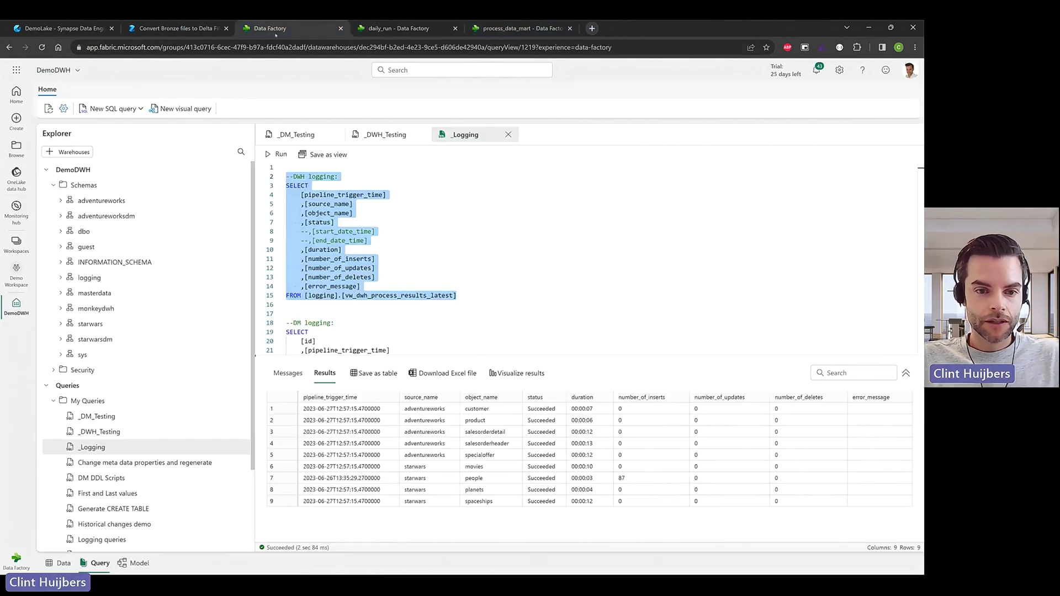
click(395, 220)
scroll(395, 248, down, 3)
drag(454, 332, 282, 195)
click(276, 154)
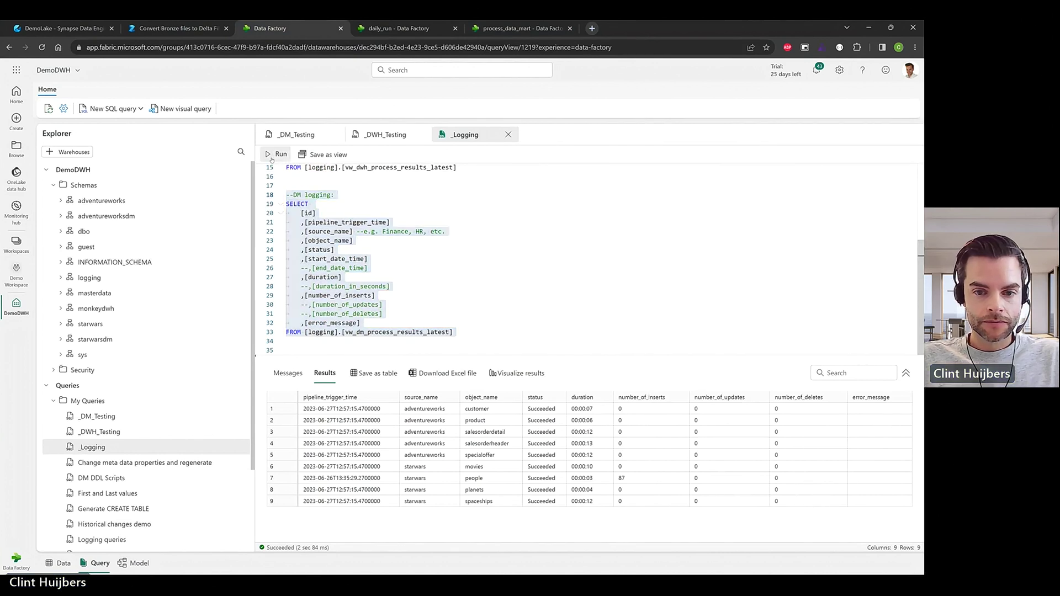